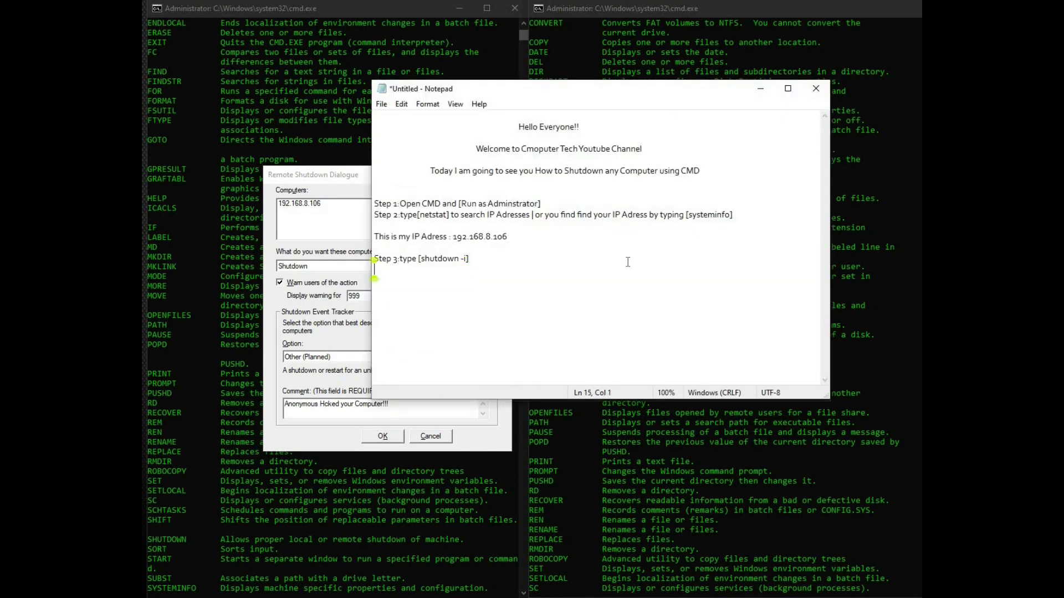
Write "After filling the informations press OK" on the line below Step 3 in the note
type("After filling the informationd")
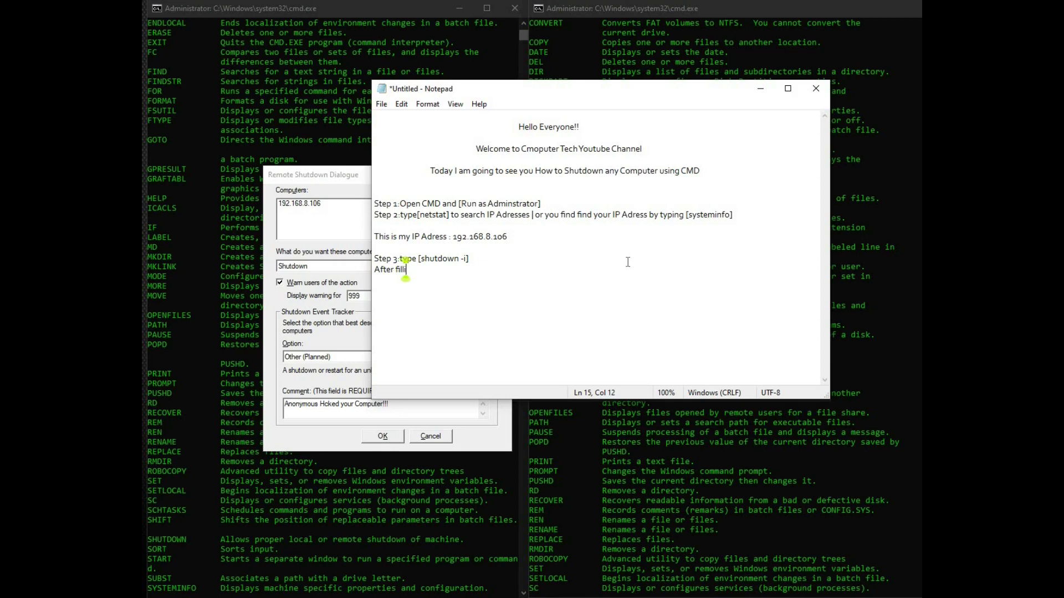
type("ng ")
type("the ")
type("the i")
type("nfor")
type("mati")
type("ond")
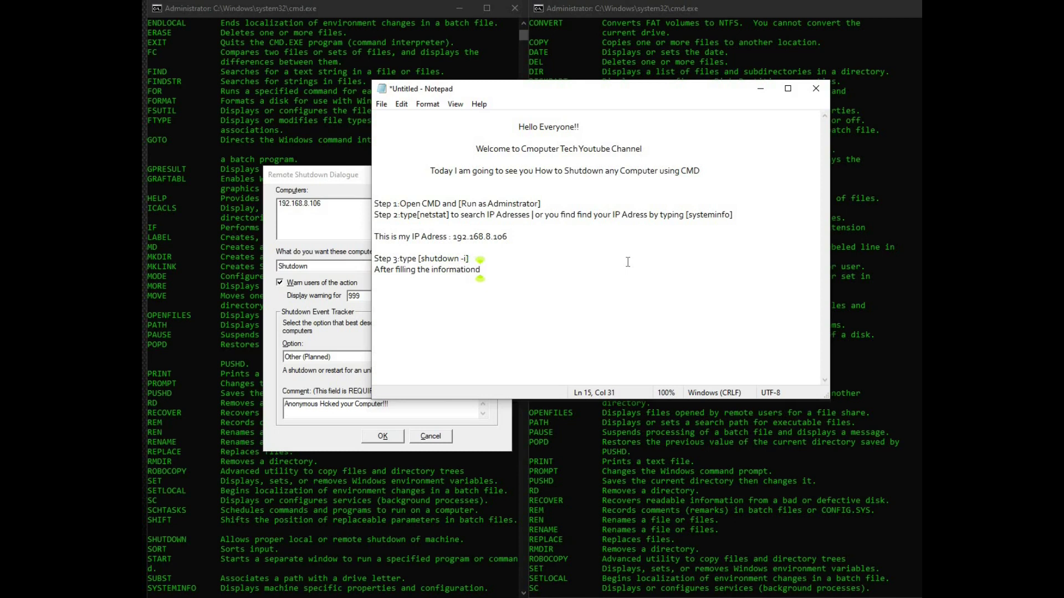
key("BackSpace")
type("s ")
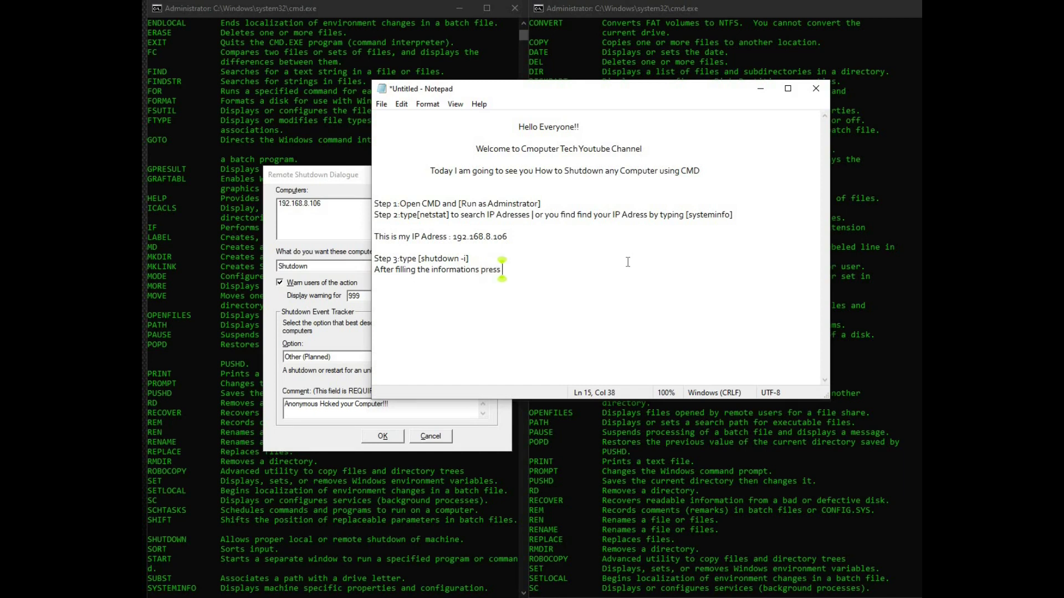
type("OK")
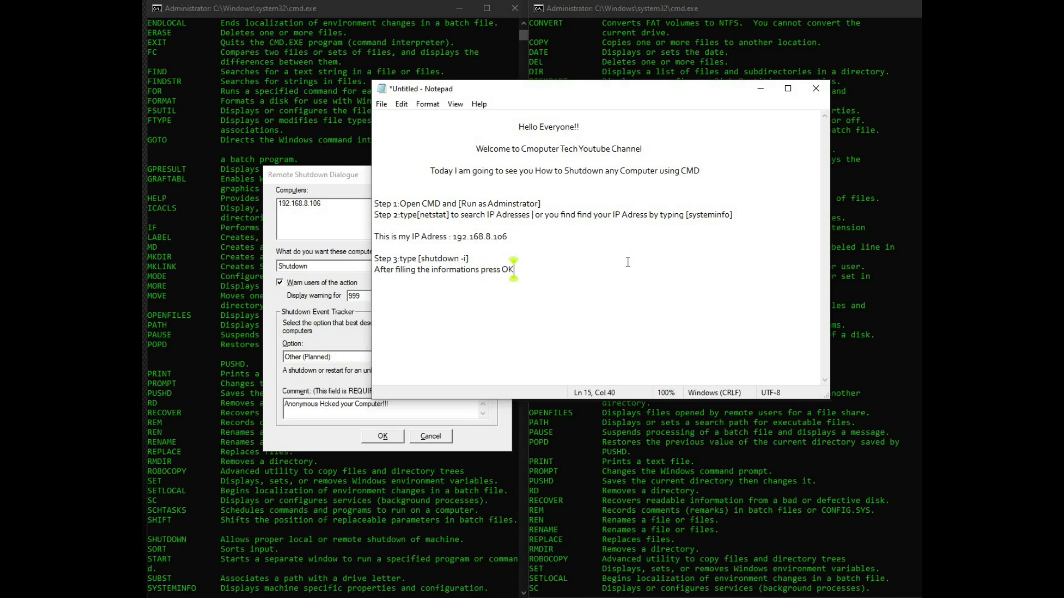
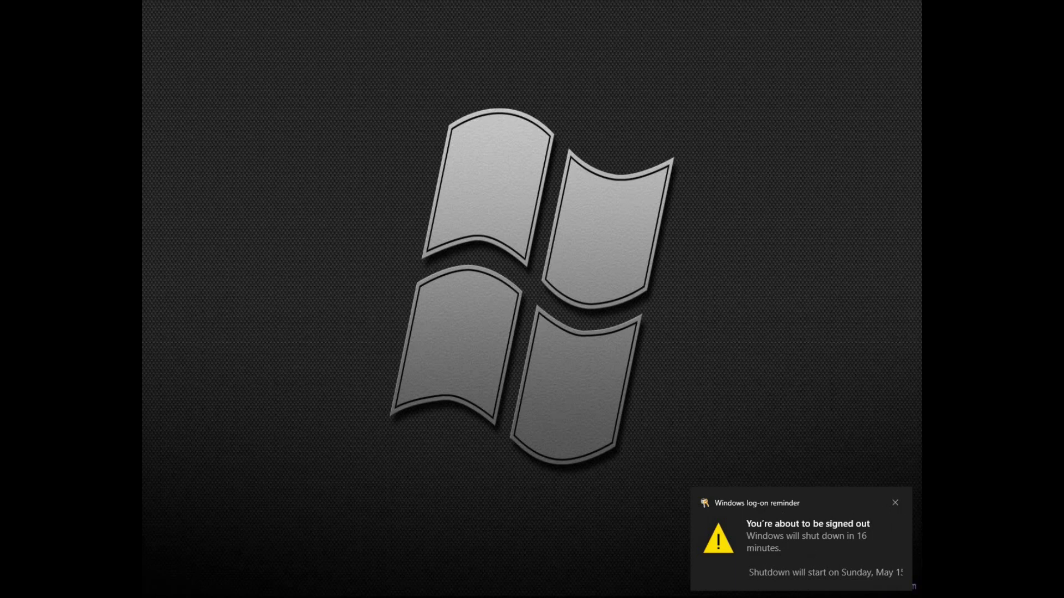
View the Windows notification list, including the recent notifications, and dismiss it
key("super+a")
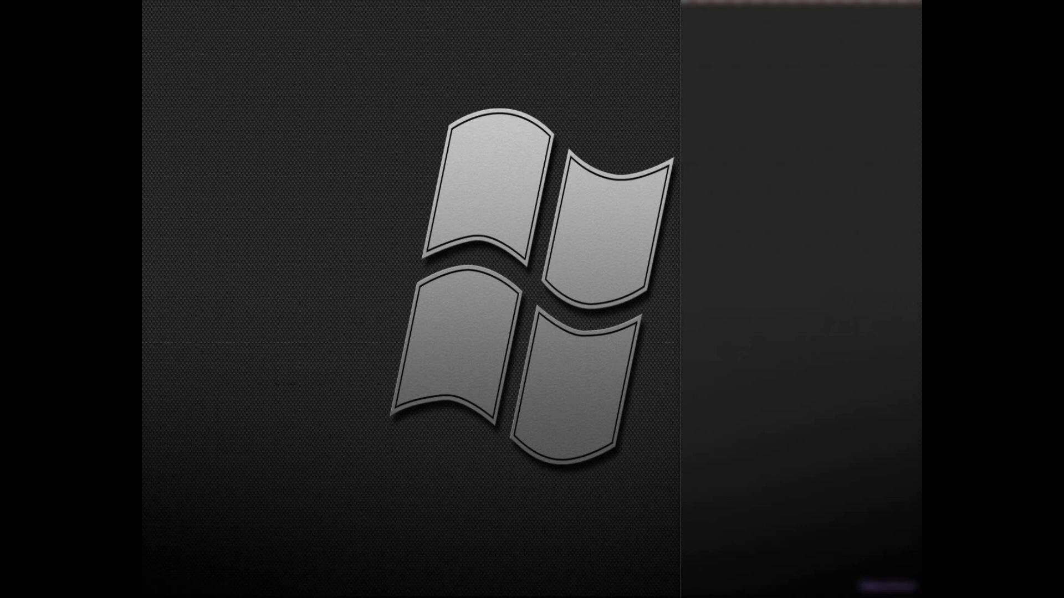
key("super+a")
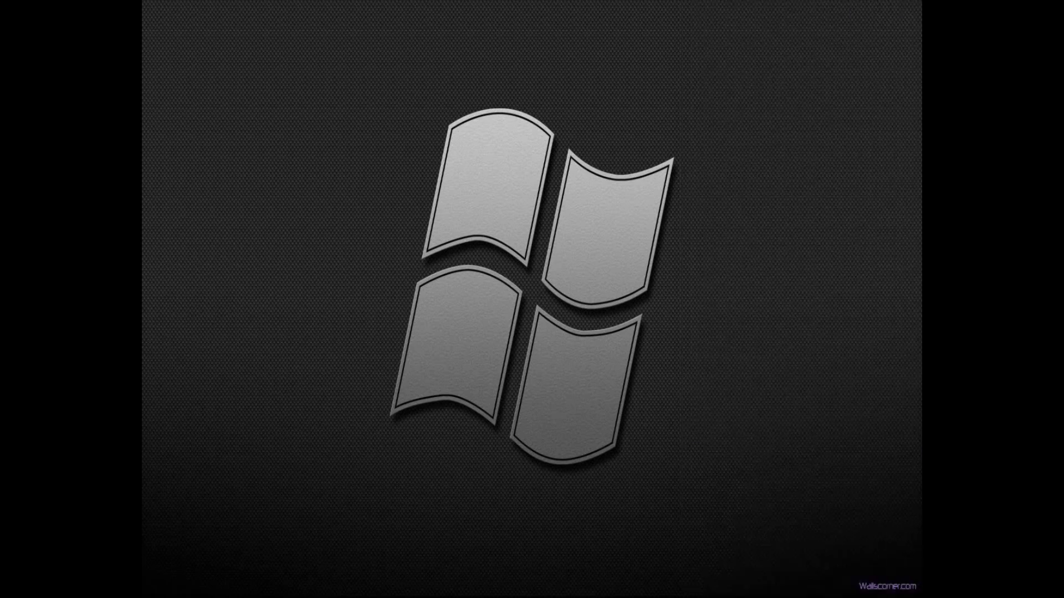
key("super+a")
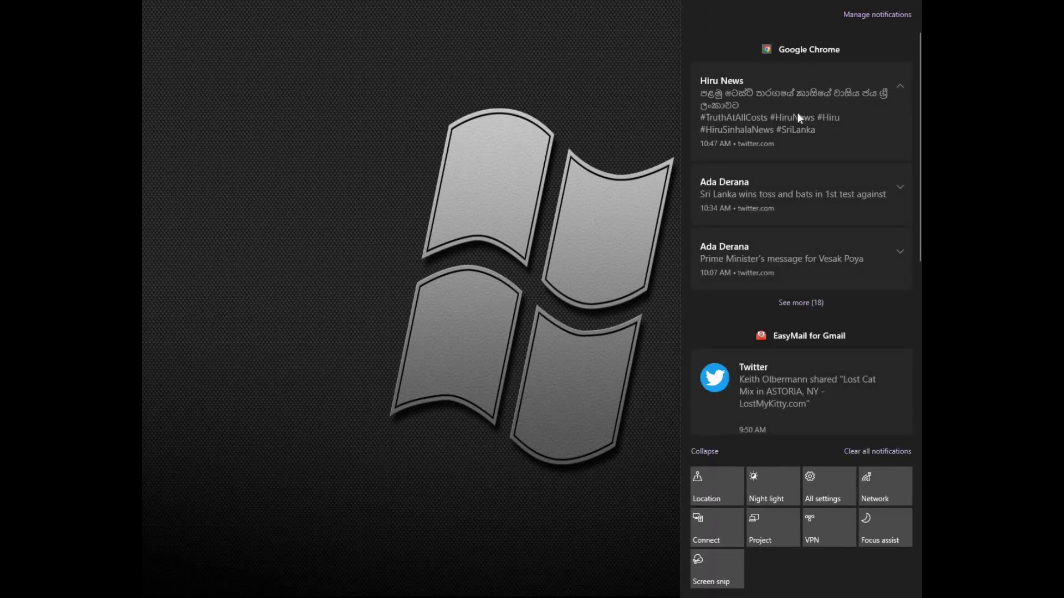
left_click(630, 18)
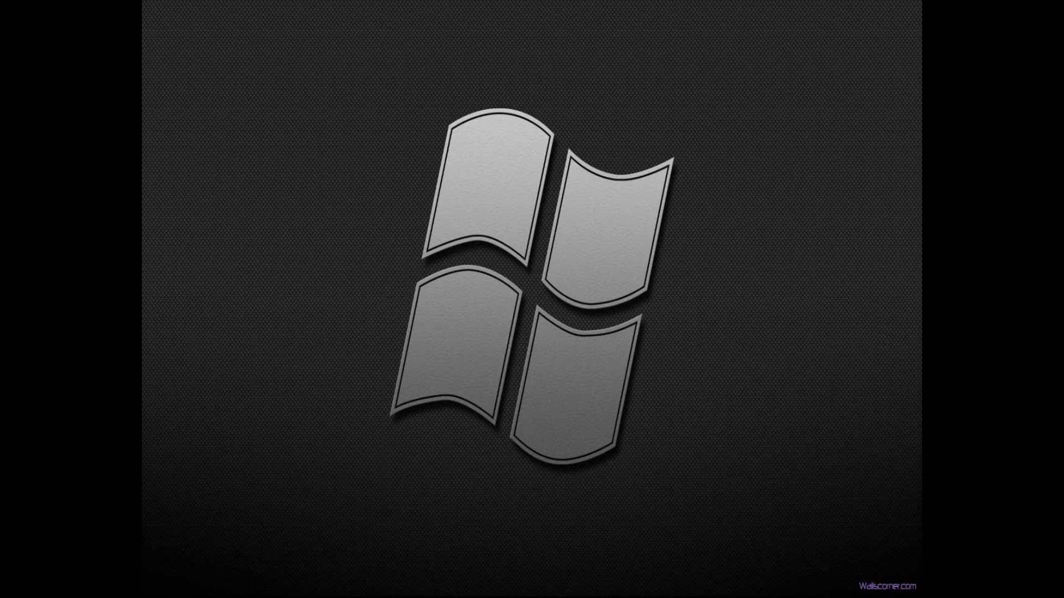
Switch to the untitled Notepad note and start a new line, leaving one blank line below the "press OK" instruction
key("alt+Tab")
key("Return")
key("Return")
type("T")
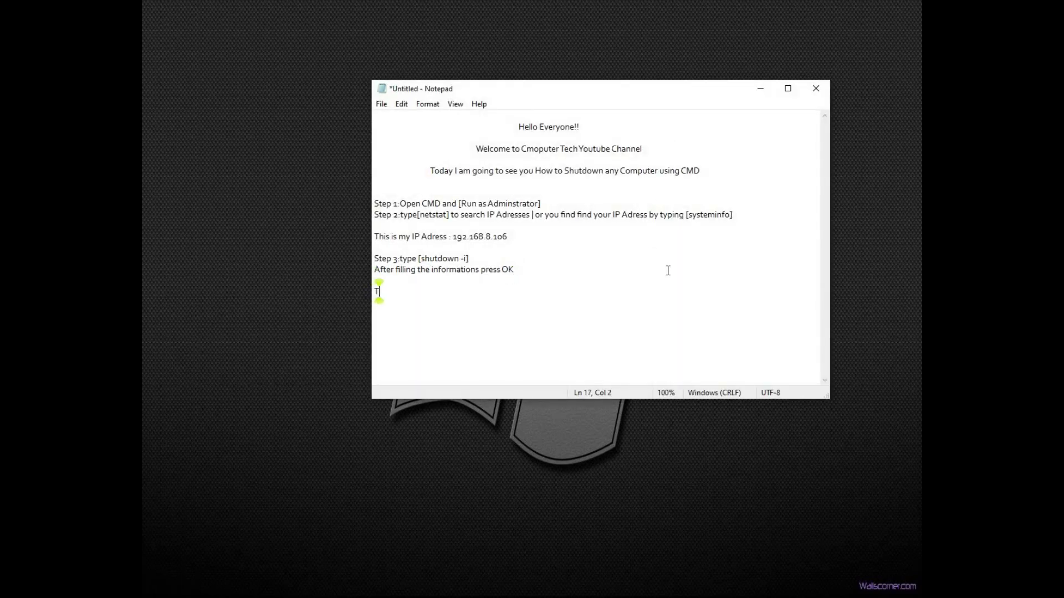
type("H")
key("BackSpace")
key("BackSpace")
Add blank lines below the shutdown instructions down to line 40, leaving an empty page in view
key("Return")
key("Return")
key("Return")
key("Return")
key("Return")
key("Return")
key("Return")
key("Return")
key("Return")
key("Return")
key("Return")
key("Return")
key("Return")
key("Return")
key("Return")
key("Return")
key("Return")
key("Return")
key("Return")
key("Return")
key("Return")
key("Return")
key("Return")
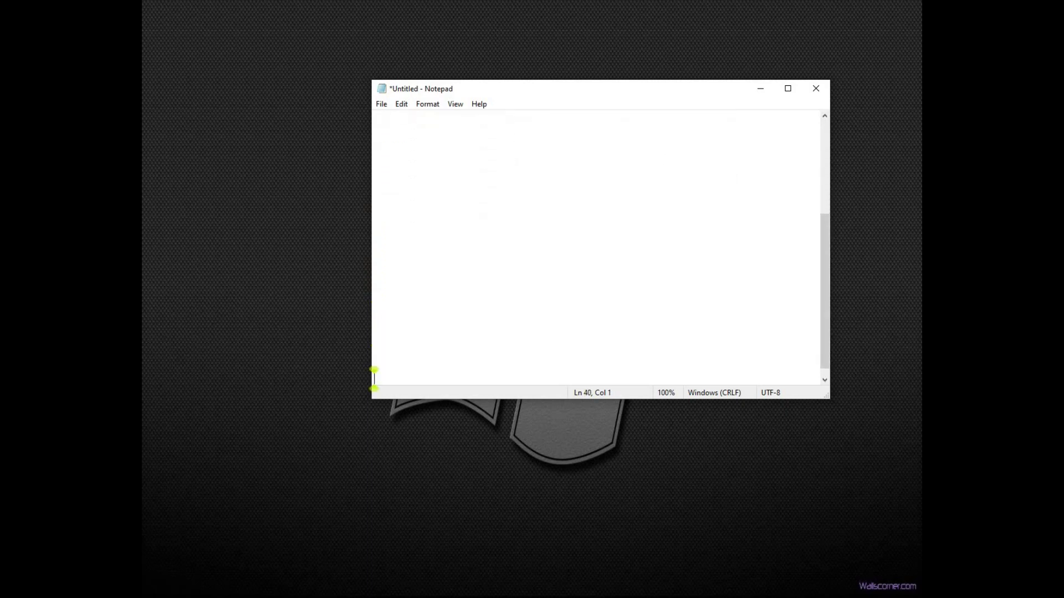
key("Up")
key("Up")
key("Up")
key("Up")
key("Up")
key("Up")
key("Up")
key("Up")
key("Up")
key("Up")
key("Up")
key("Up")
key("Up")
key("Up")
key("Up")
key("Up")
key("Up")
key("Up")
key("Up")
key("Up")
key("Down")
key("Down")
key("Down")
key("Down")
key("Down")
key("Down")
key("Down")
key("Down")
key("Down")
key("Down")
key("Down")
key("Down")
key("Down")
key("Down")
key("Up")
key("Up")
key("Up")
key("Up")
key("Up")
key("Up")
key("Up")
key("Up")
key("Up")
key("Up")
key("Up")
key("Up")
key("Up")
key("Up")
key("Up")
key("Up")
key("Up")
key("Up")
key("Up")
key("Up")
key("Up")
key("Up")
key("Up")
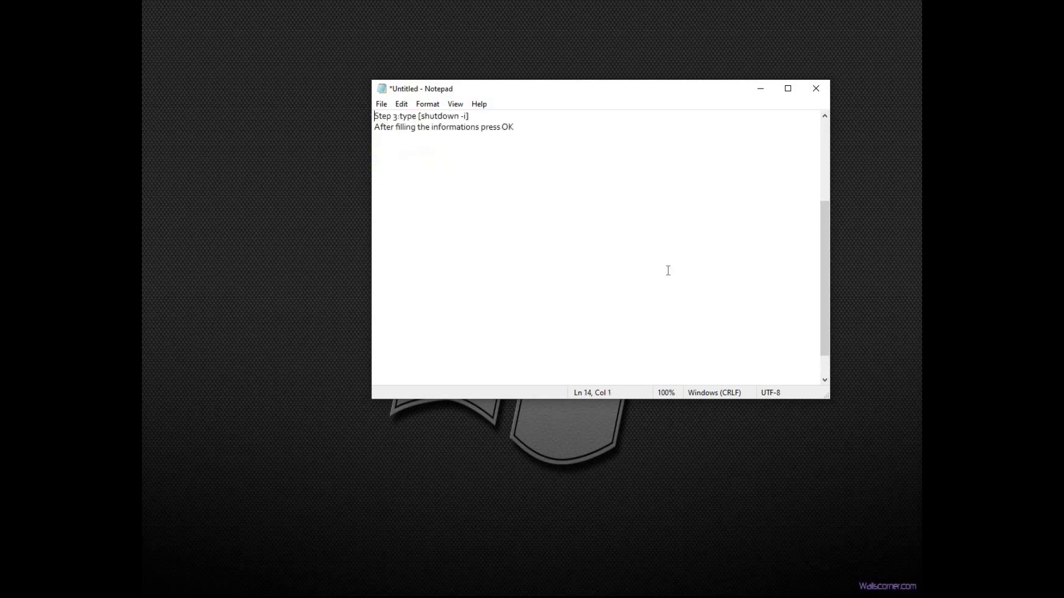
Insert more blank lines below the shutdown instructions, from line 22 down to line 41
key("Down")
key("Down")
key("Down")
key("Down")
key("Down")
key("Down")
key("Down")
key("Down")
key("Down")
key("Down")
key("Down")
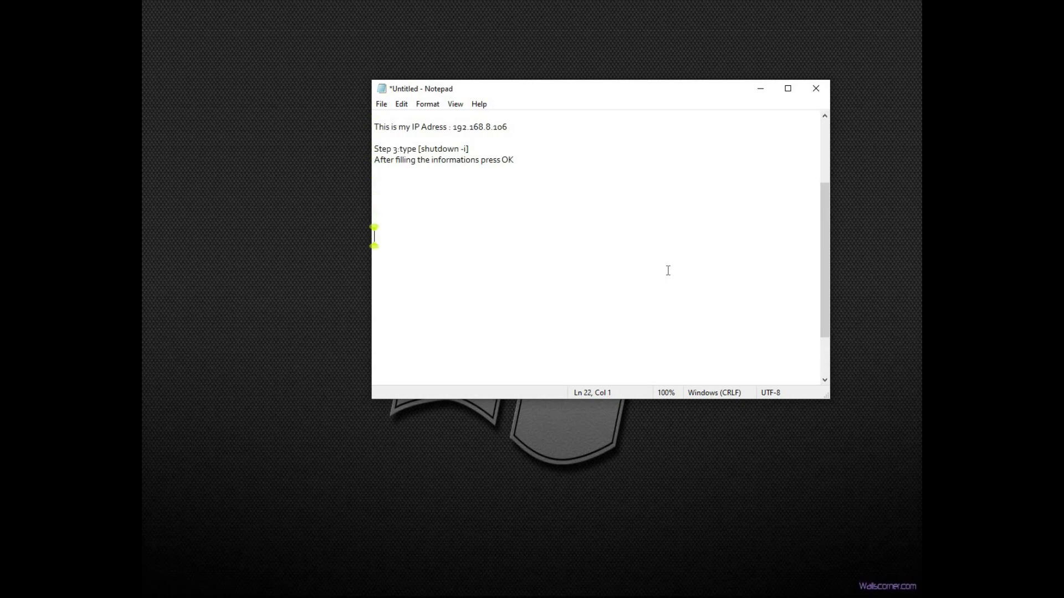
key("Return")
key("Return")
key("Return")
key("Return")
key("Return")
key("Return")
key("Return")
key("Return")
key("Return")
key("Return")
key("Return")
key("Return")
key("Return")
key("Return")
key("Return")
key("Return")
key("Return")
key("Return")
key("Return")
key("Return")
key("Return")
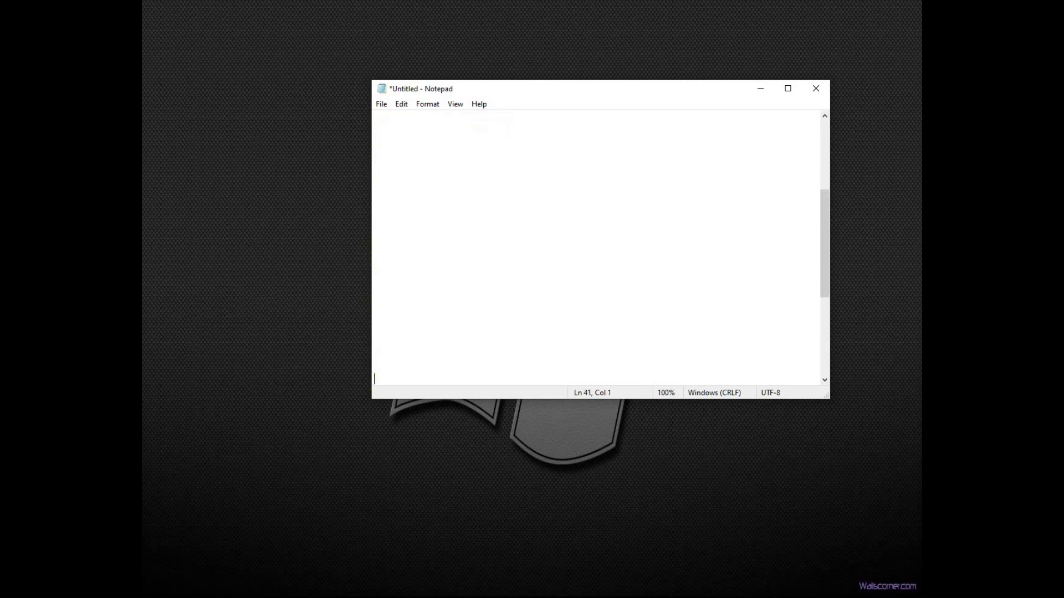
Indent line 23, in the blank area below the shutdown instructions, to about column 53
key("Up")
key("Up")
key("Up")
key("Up")
key("Up")
key("Up")
key("Up")
key("Up")
key("Up")
key("Up")
key("Up")
key("Up")
key("Up")
key("Up")
key("Up")
key("Up")
key("Up")
key("Up")
key("Up")
key("Down")
key("Down")
key("Down")
key("Down")
key("Down")
key("Down")
key("Down")
key("Down")
key("Down")
key("Down")
key("Down")
key("Down")
key("Up")
key("Up")
key("Up")
key("Up")
key("Up")
key("Up")
key("Up")
key("Up")
key("Up")
key("Up")
key("Up")
key("Up")
key("Up")
key("Right")
key("Right")
key("Right")
key("Right")
key("Right")
key("Right")
key("Right")
key("Right")
key("Right")
key("Right")
key("Right")
key("Right")
key("Right")
key("Right")
key("Right")
key("Right")
key("Right")
key("Right")
key("Right")
key("Right")
key("Right")
key("Right")
key("Right")
key("Right")
key("Right")
key("Right")
key("Right")
key("Right")
key("Right")
key("Right")
key("Right")
key("Right")
key("Right")
key("Right")
key("Right")
key("Right")
key("Right")
key("Right")
key("Right")
Write the closing sentence "This way you can Shutdown any Computer you want..." on the indented line 23
type("t")
key("BackSpace")
type("TH")
key("BackSpace")
type("his way you m")
key("BackSpace")
type("can ")
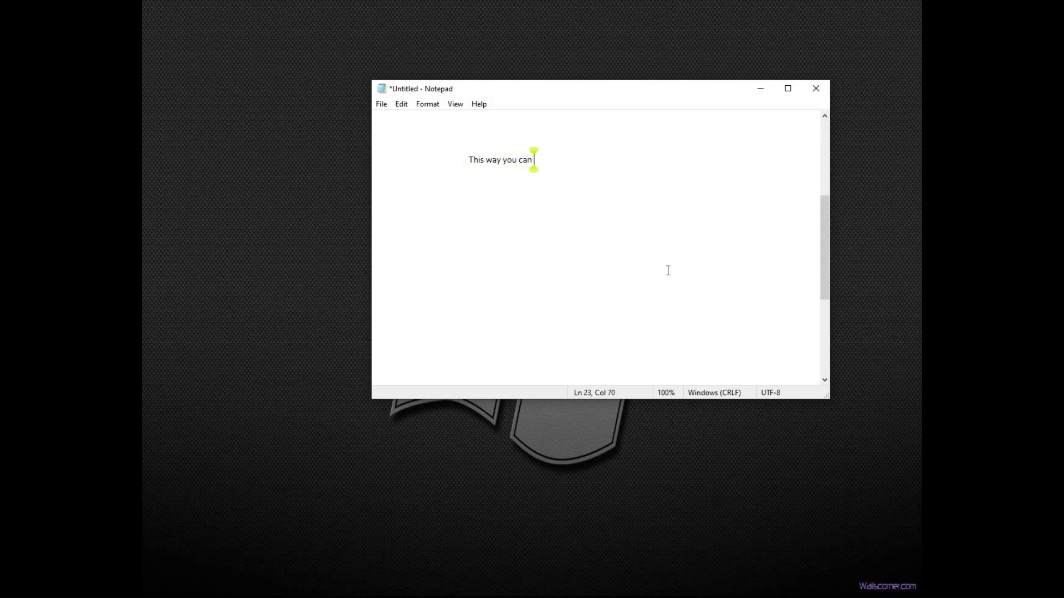
type("Shutdown A")
key("BackSpace")
type("any Com")
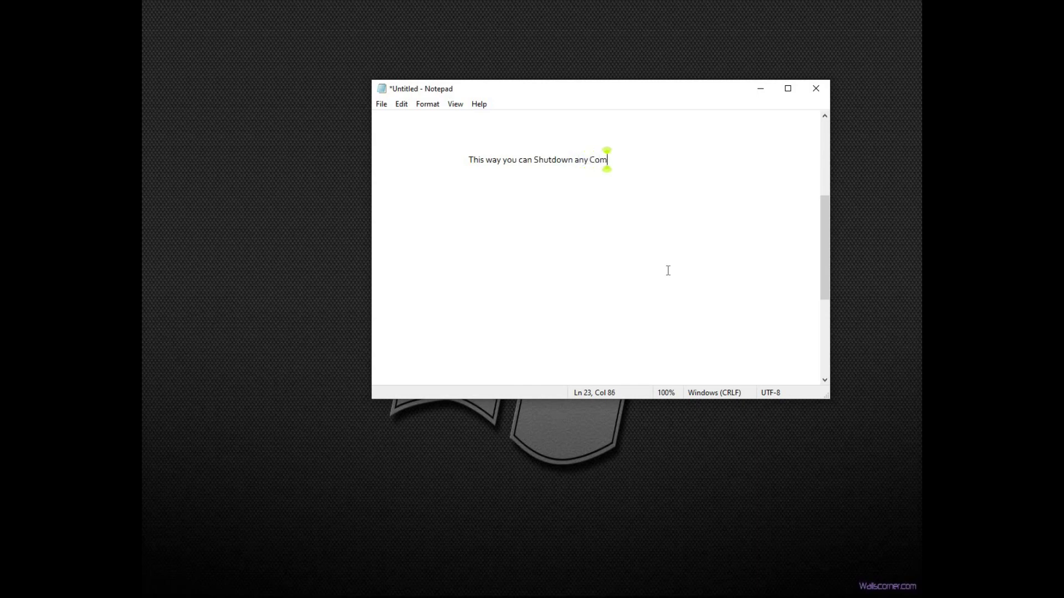
type("puter you wany")
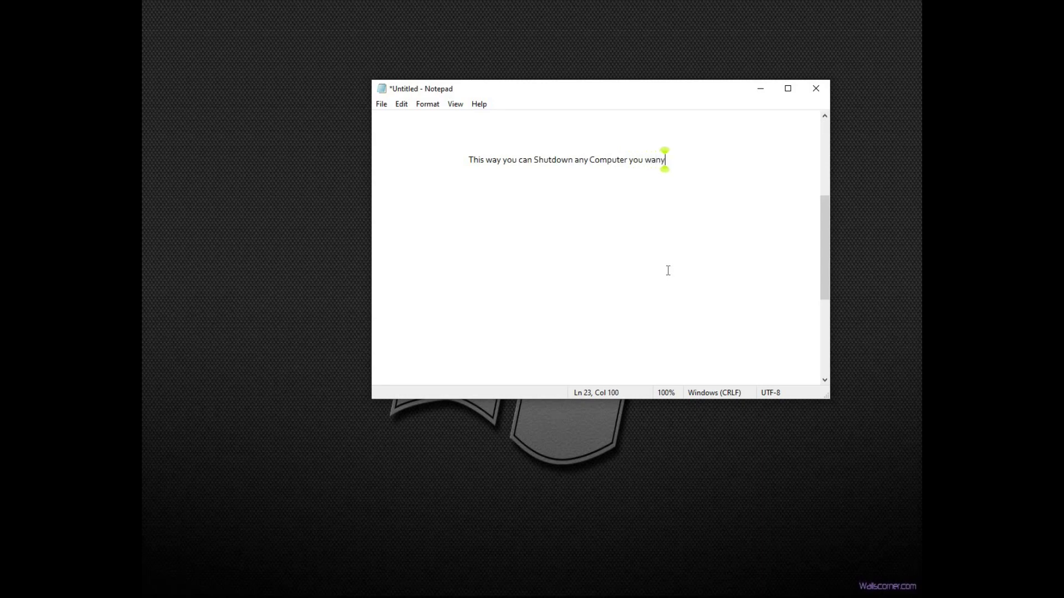
type("t")
type(">>")
key("BackSpace")
key("BackSpace")
type("...")
Add "Thank you for watching!" on line 27, indented to about column 37, leaving three blank lines below the closing sentence
key("Return")
key("Return")
key("Return")
key("Return")
type("t")
key("BackSpace")
type("Th")
key("BackSpace")
type("hank")
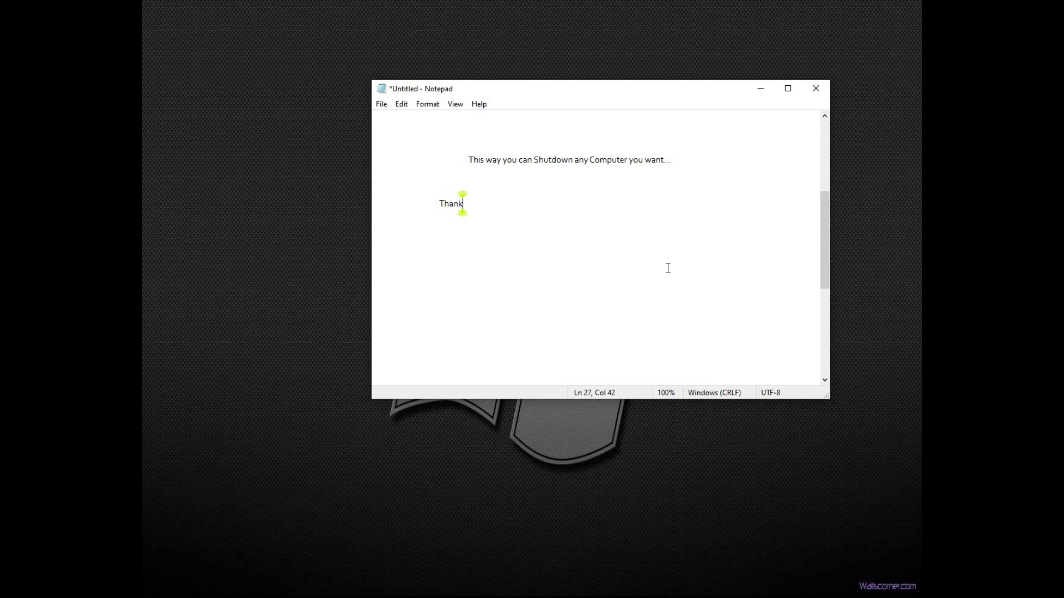
type("s")
key("BackSpace")
type("you for watchin")
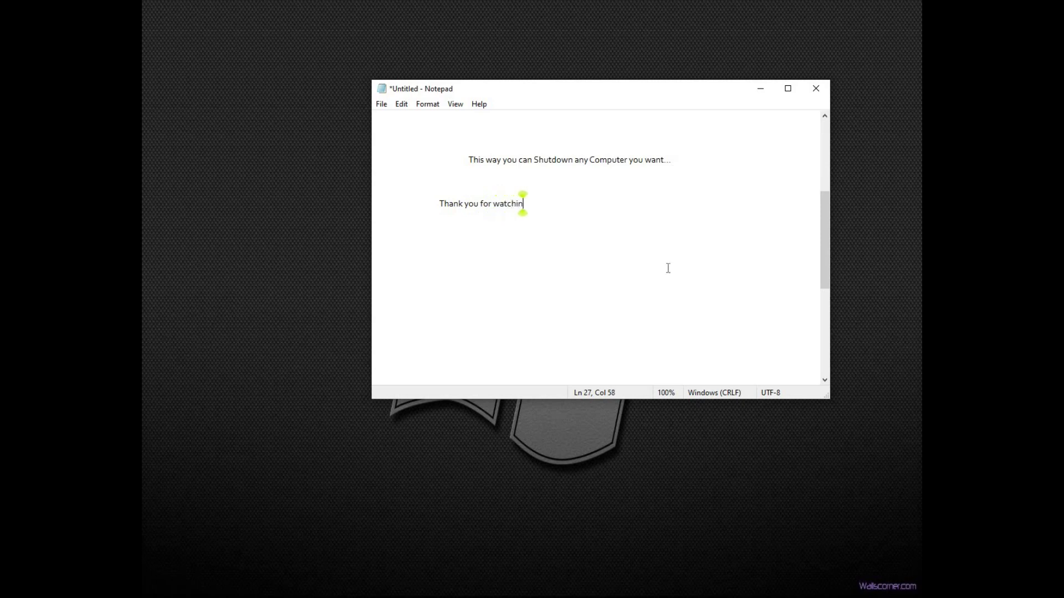
type("h")
key("BackSpace")
type("g!")
Indent the "Thank you for watching!" line further, to column 72, so it sits roughly centred under the closing sentence
key("Left")
key("Left")
key("Left")
key("Left")
key("Left")
key("Left")
key("Left")
key("Left")
key("Left")
key("Left")
key("Left")
key("Left")
key("Left")
key("Left")
key("Left")
key("Left")
key("Left")
key("Left")
key("Left")
key("Left")
key("Left")
key("Left")
key("Left")
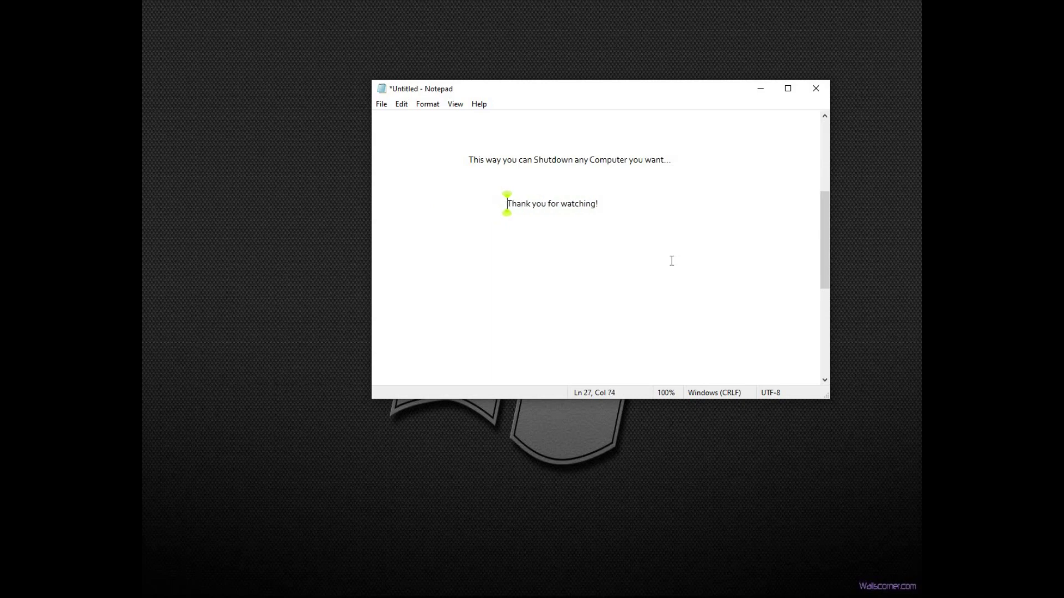
key("BackSpace")
key("BackSpace")
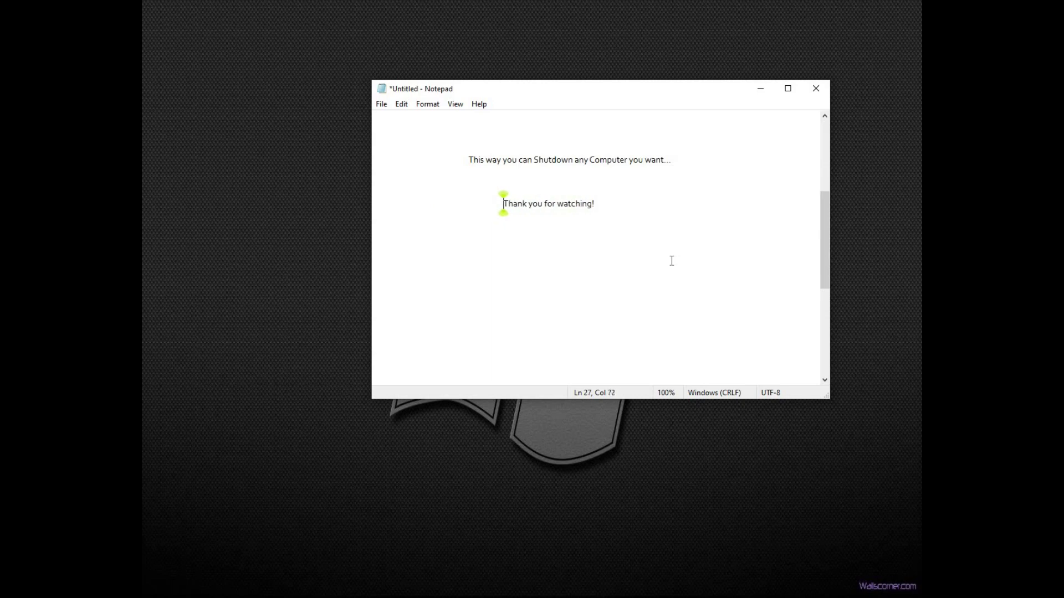
key("Return")
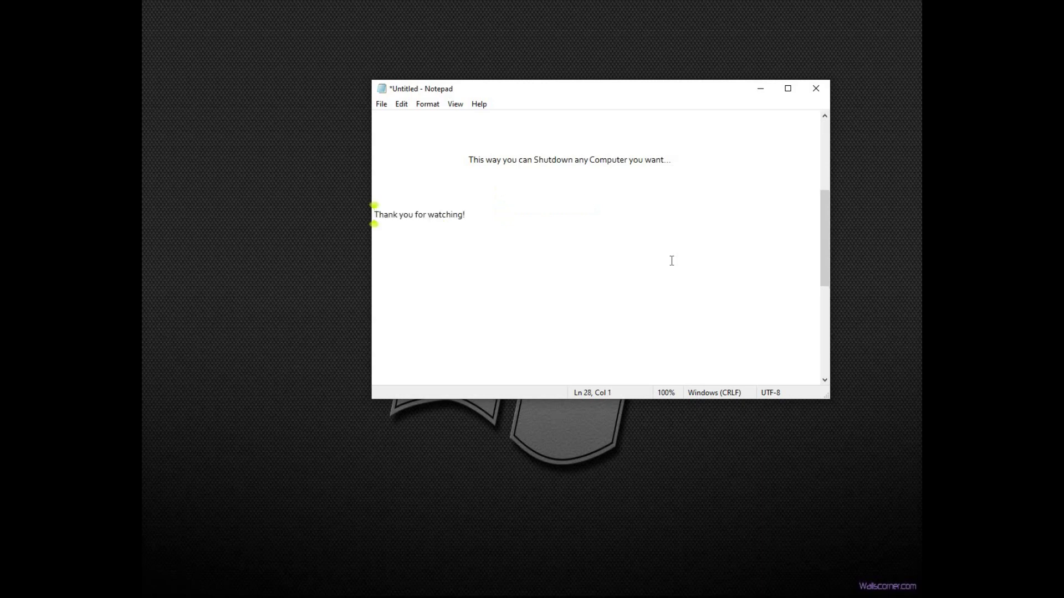
key("BackSpace")
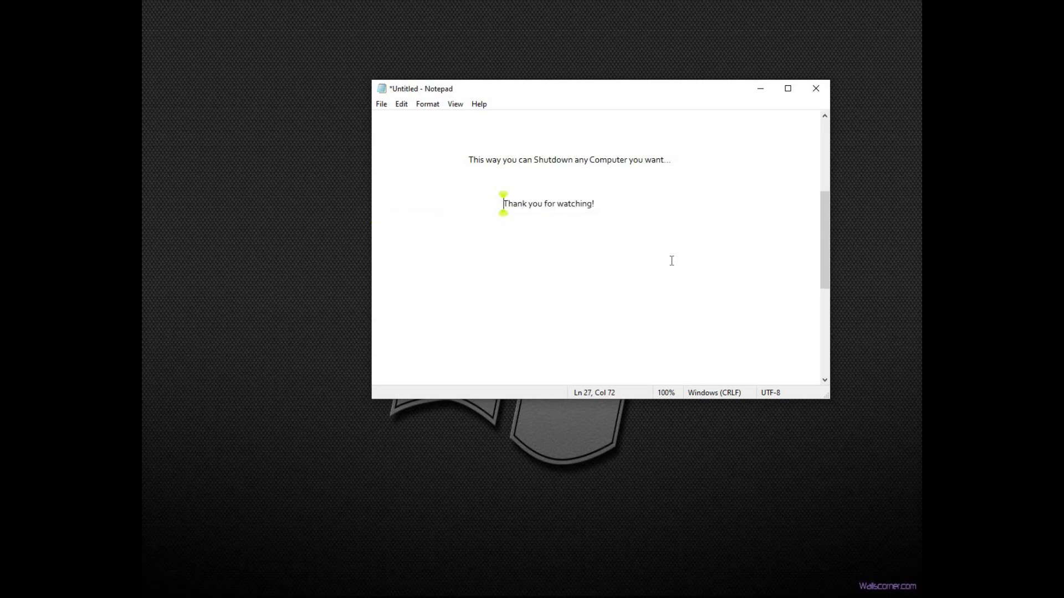
Add 18 new lines after the end of the "Thank you for watching!" line
key("Right")
key("Right")
key("Right")
key("Right")
key("Right")
key("Right")
key("Right")
key("Right")
key("Right")
key("Right")
key("Right")
key("Right")
key("Right")
key("Right")
key("Right")
key("Right")
key("Right")
key("Right")
key("Right")
key("Right")
key("Return")
key("BackSpace")
key("Return")
key("Return")
key("Return")
key("Return")
key("Return")
key("Return")
key("Return")
key("Return")
key("Return")
key("Return")
key("Return")
key("Return")
key("Return")
key("Return")
key("Return")
key("Return")
key("Return")
key("Return")
Write "Subscribe,Share and Support" on line 33, indented to about column 43
key("Up")
key("Up")
key("Up")
key("Up")
key("Up")
key("Up")
key("Up")
key("Up")
key("Up")
key("Up")
key("Up")
key("Up")
key("Up")
key("Up")
key("Up")
key("Down")
key("Down")
key("Down")
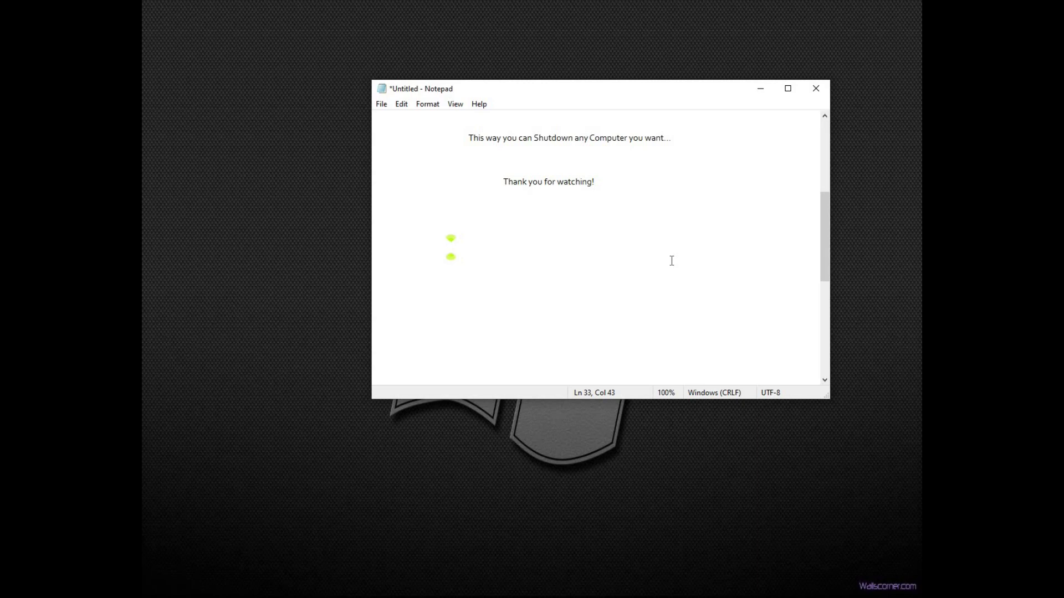
type("Subscribe,Share and Support")
Indent the "Subscribe,Share and Support" line further, to column 73, so it starts roughly under the thank-you line
key("Left")
key("Left")
key("Left")
key("Left")
key("Left")
key("Left")
key("Left")
key("Left")
key("Left")
key("Left")
key("Left")
key("Left")
key("Left")
key("Left")
key("Left")
key("Left")
key("Left")
key("Left")
key("Left")
key("Left")
key("Left")
key("Left")
key("Left")
key("Left")
key("Left")
key("Left")
key("Left")
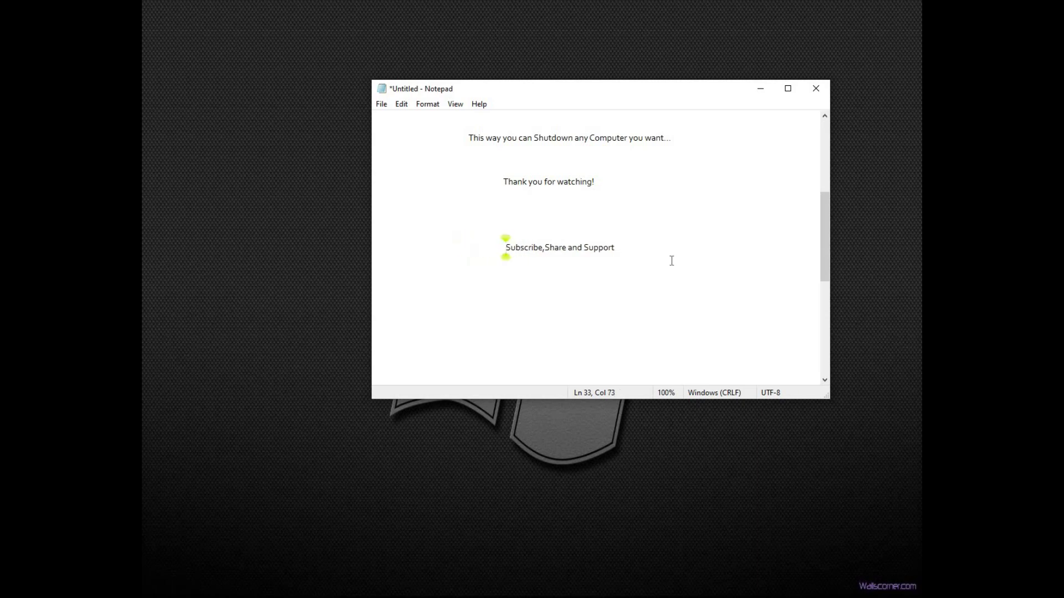
Add an exclamation mark at the end of the "Subscribe,Share and Support" line
key("Right")
key("Right")
key("Right")
key("Right")
key("Right")
key("Right")
key("Right")
key("Right")
key("Right")
key("Right")
key("Right")
key("Right")
key("Right")
key("Right")
key("Right")
key("Right")
key("Right")
key("Right")
key("Right")
key("Right")
key("Right")
type("!")
Reduce the indent of the "Subscribe,Share and Support!" line to about column 67, centring it under the thank-you line
key("Left")
key("Left")
key("Left")
key("Left")
key("Left")
key("Left")
key("Left")
key("Left")
key("Left")
key("Left")
key("Left")
key("Left")
key("Left")
key("Left")
key("Left")
key("Left")
key("Left")
key("Left")
key("Left")
key("Left")
key("Left")
key("Left")
key("Left")
key("Left")
key("Left")
key("Left")
key("Left")
key("Left")
key("BackSpace")
key("BackSpace")
key("BackSpace")
key("BackSpace")
key("BackSpace")
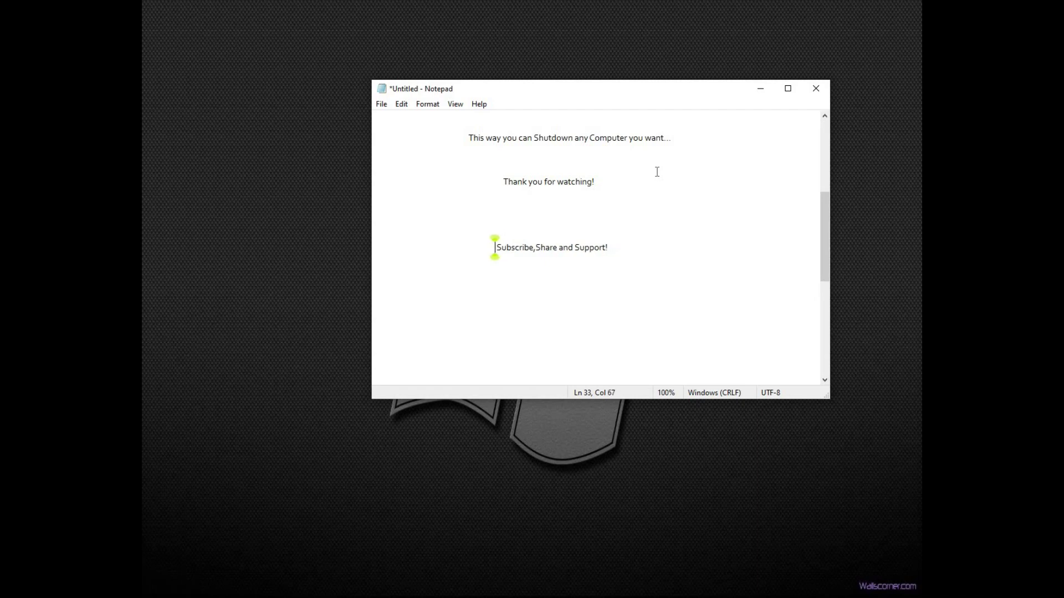
Place the text cursor at the end of the "Subscribe,Share and Support!" line, after the exclamation mark
key("Right")
key("Right")
key("Right")
key("Right")
key("Right")
key("Right")
key("Right")
key("Right")
key("Right")
key("Right")
key("Right")
key("Right")
key("Right")
key("Right")
key("Right")
key("Right")
key("Right")
key("Right")
key("Right")
key("Right")
key("Right")
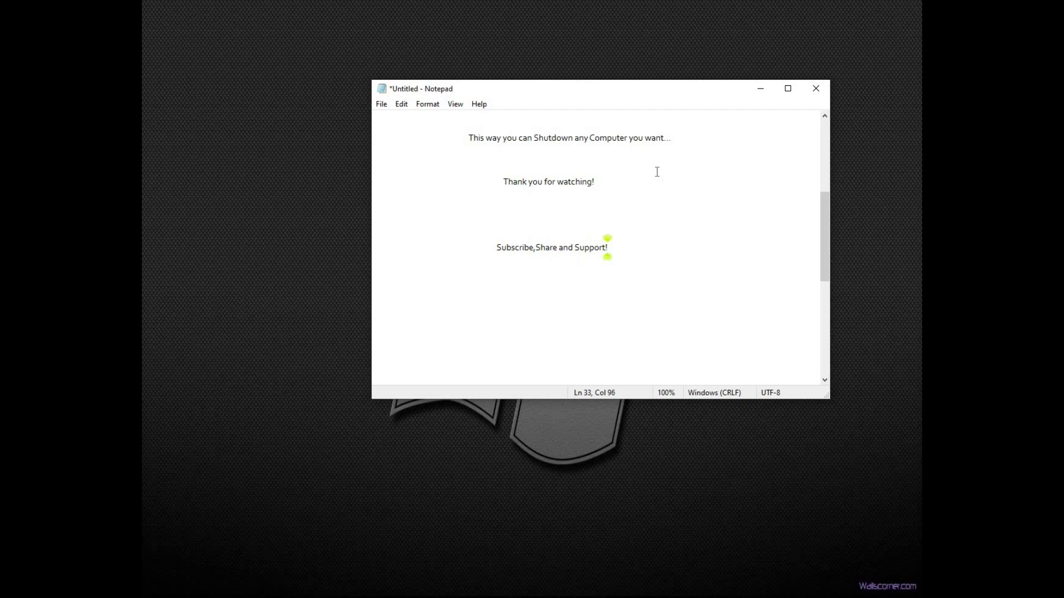